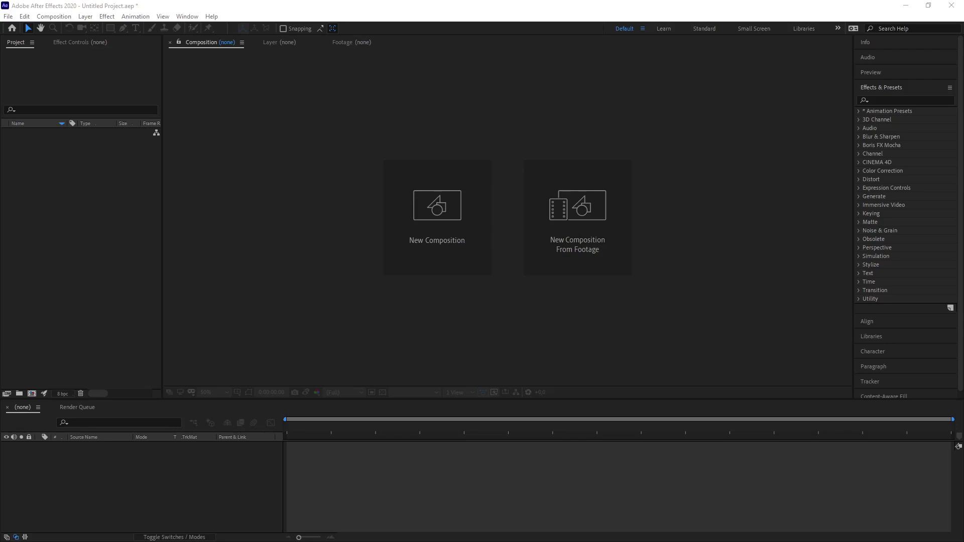
Import the footage PXL_20210124_150205220.mp4 from the _JVC folder and create a new composition from it
key(alt+Tab)
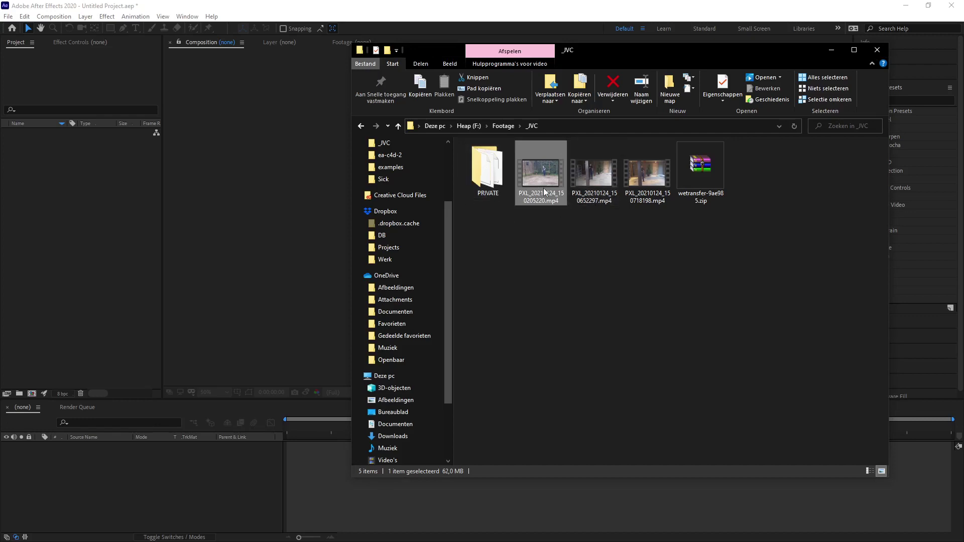
drag(553, 186, 79, 198)
click(79, 197)
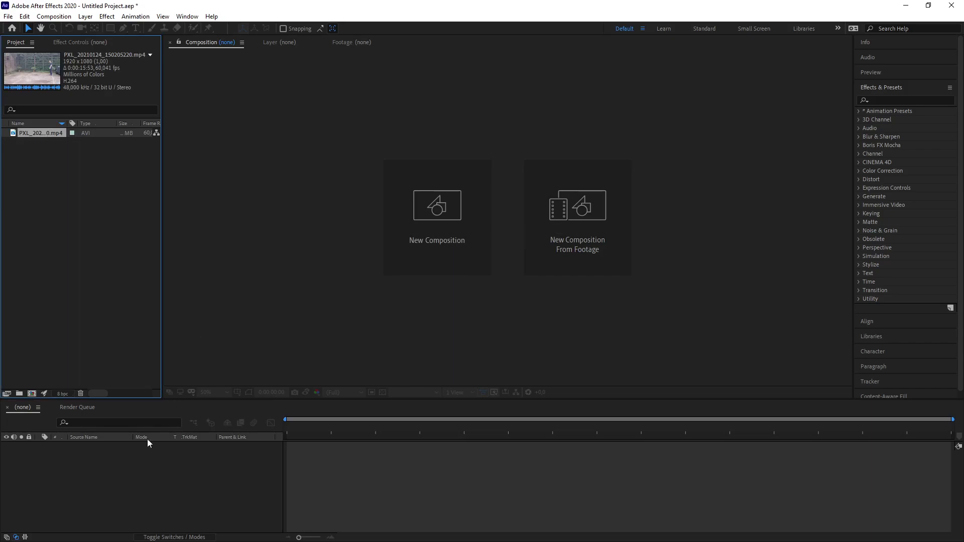
right_click(43, 133)
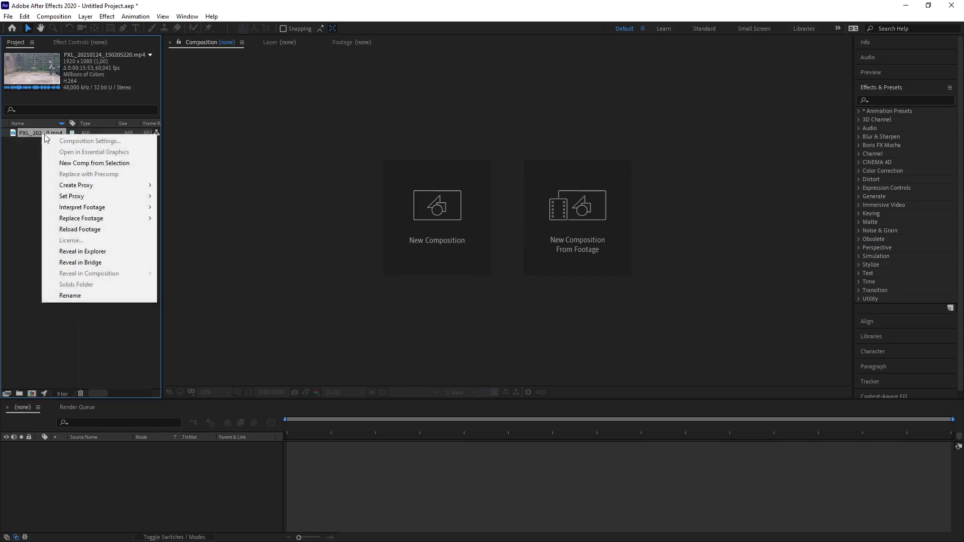
click(104, 164)
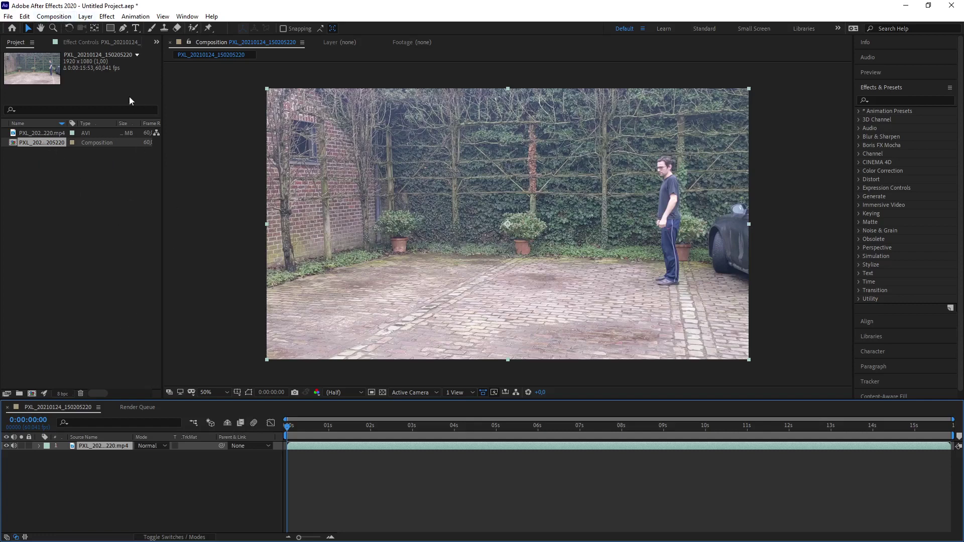
Check the frame rate in the composition settings and leave them unchanged
click(66, 16)
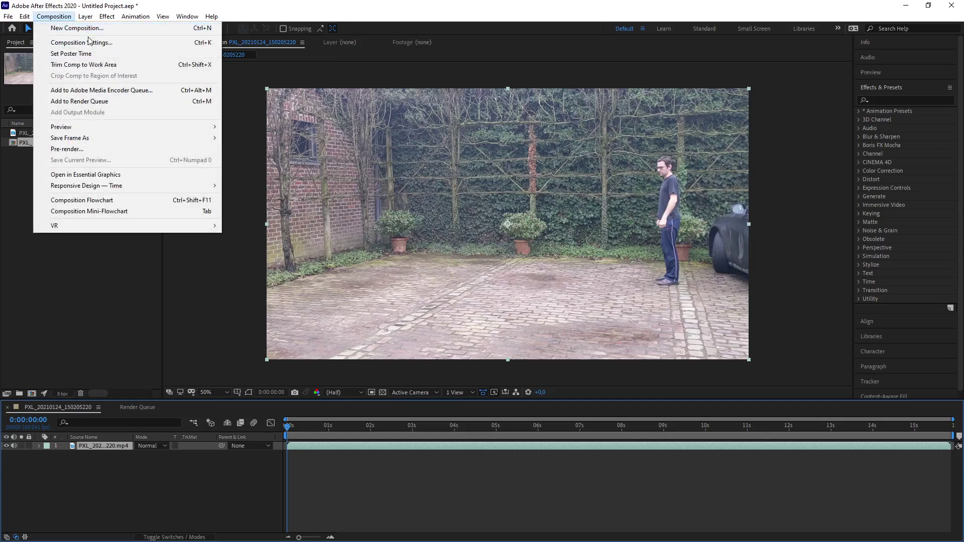
click(91, 43)
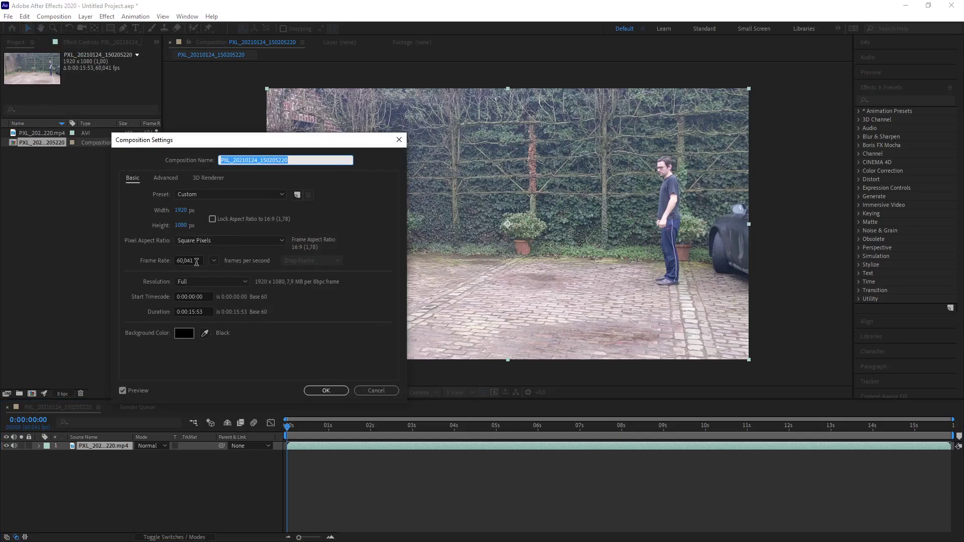
click(368, 391)
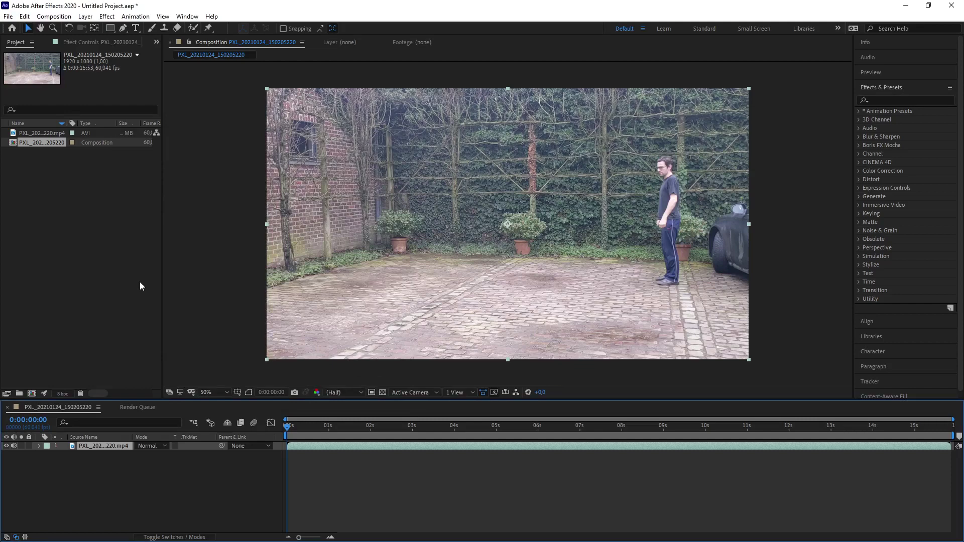
Trim the footage layer and work area to end at about 0:00:09:06, and return to the start
drag(290, 431, 666, 442)
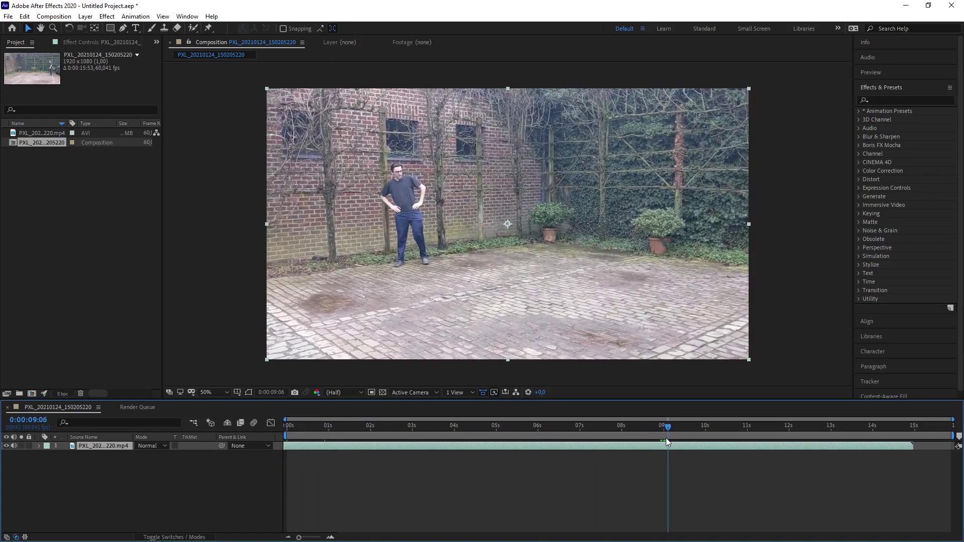
drag(914, 449, 679, 457)
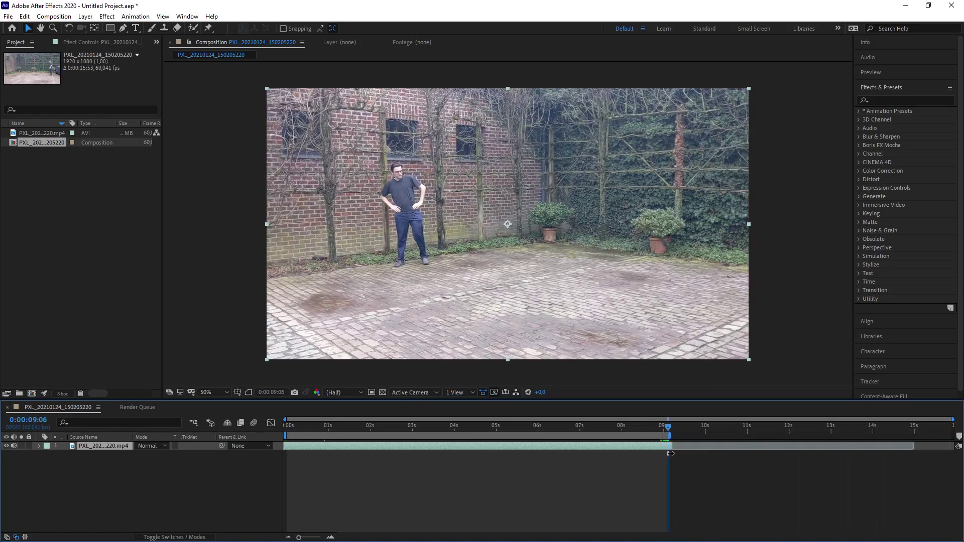
drag(668, 426, 292, 445)
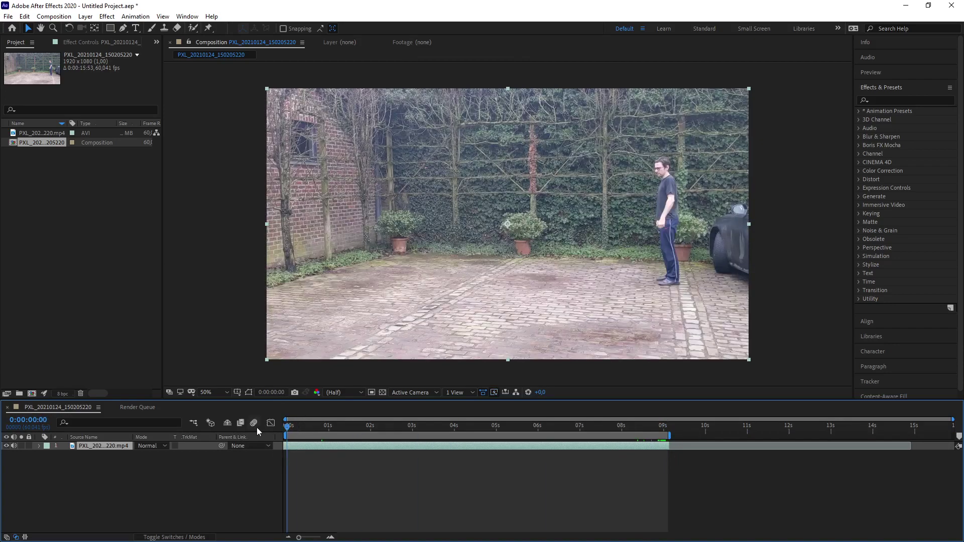
Preview the trimmed footage and return the playhead to 0:00:00:00
key(space)
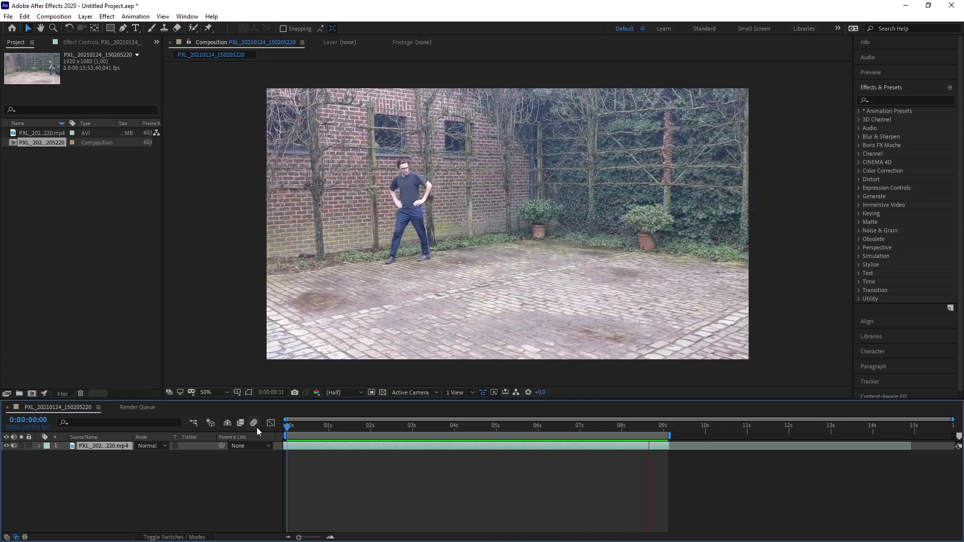
key(space)
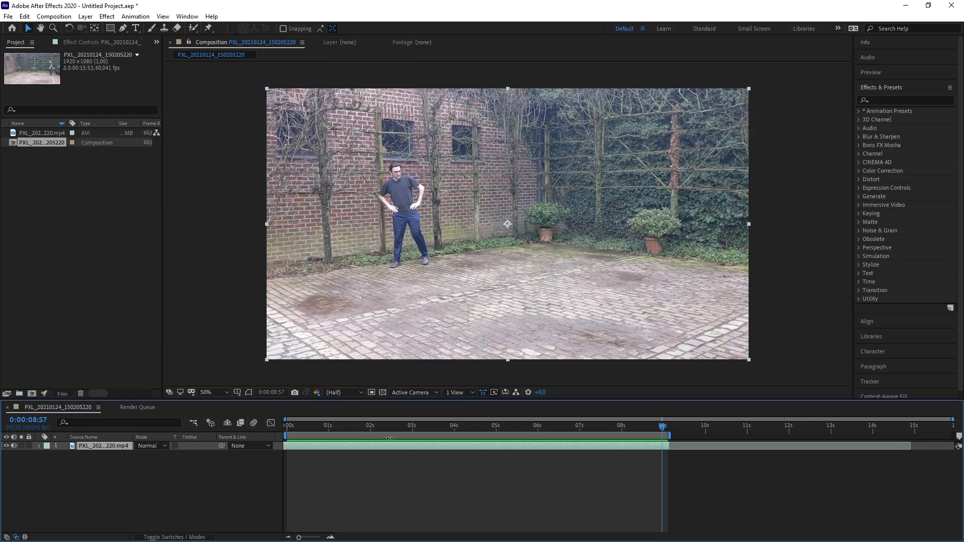
drag(402, 429, 287, 427)
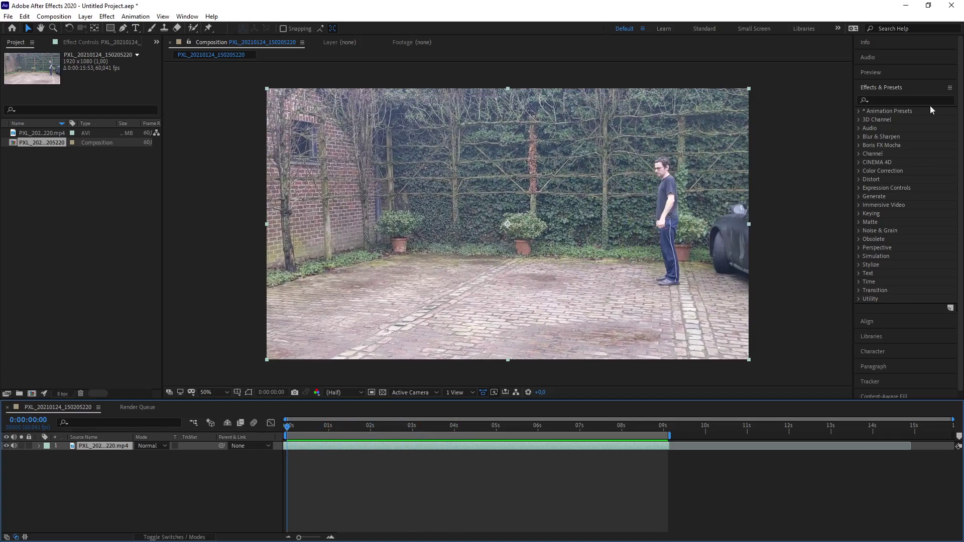
Search the effects for "3d ca" and apply 3D Camera Tracker to the footage layer
click(917, 99)
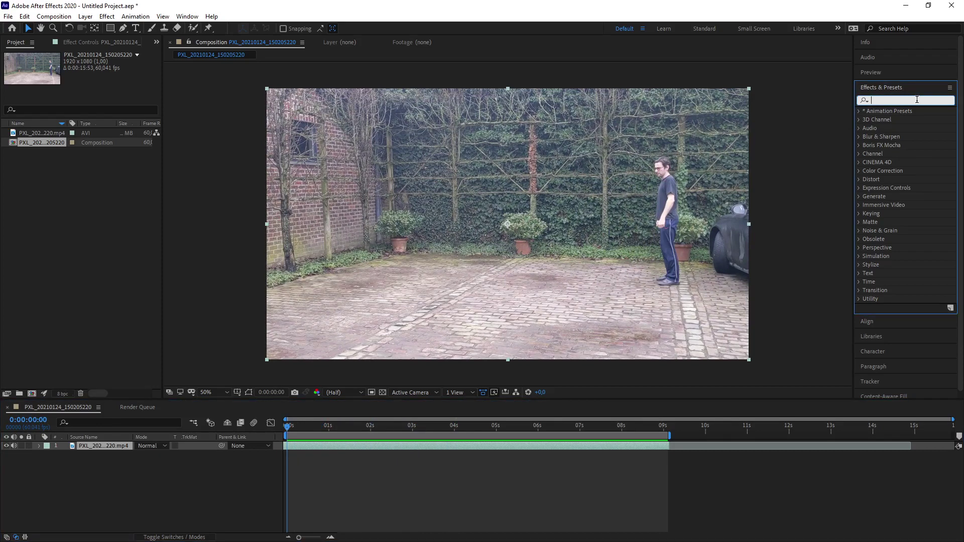
text(3d ca)
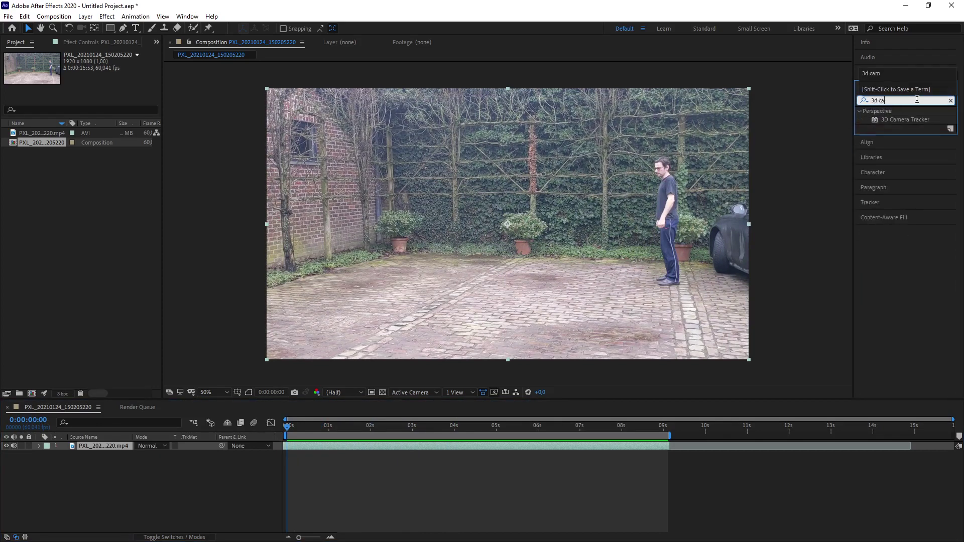
click(872, 203)
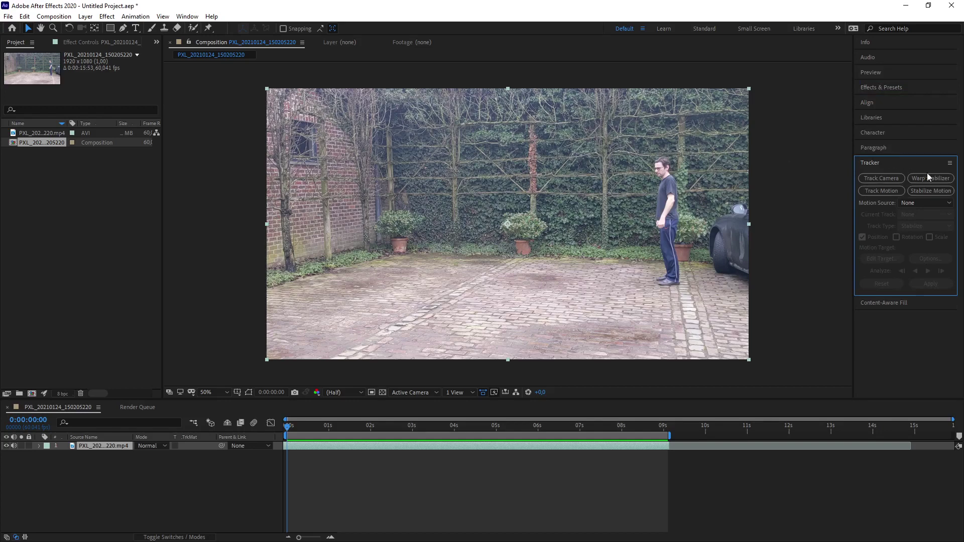
click(883, 88)
drag(900, 119, 109, 451)
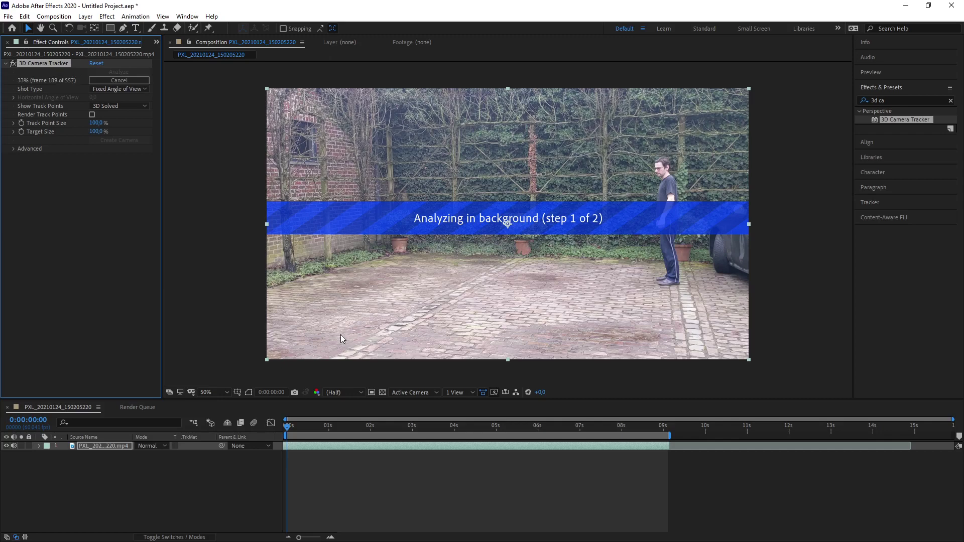
click(268, 434)
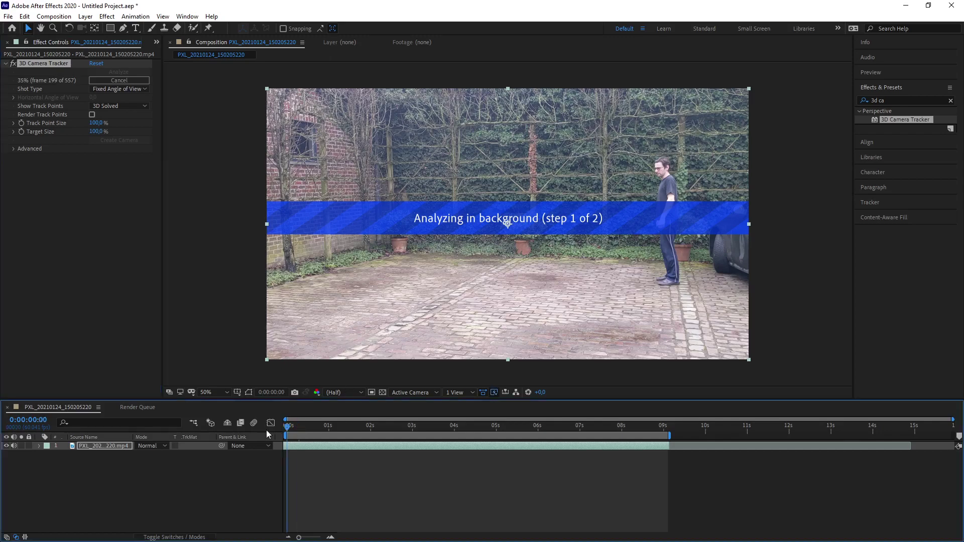
drag(287, 427, 344, 443)
mouse_move(411, 438)
mouse_down()
mouse_move(370, 438)
mouse_move(402, 437)
mouse_up()
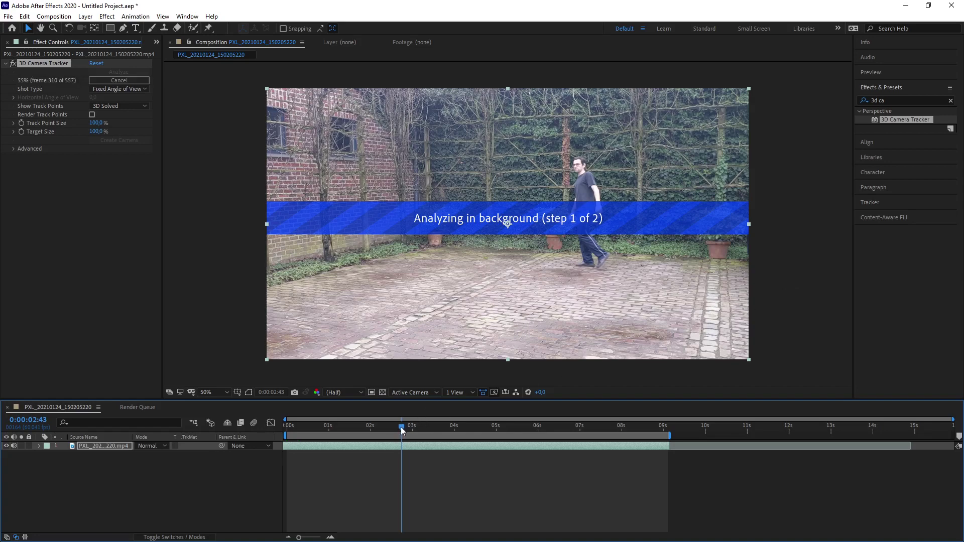
drag(401, 429, 461, 426)
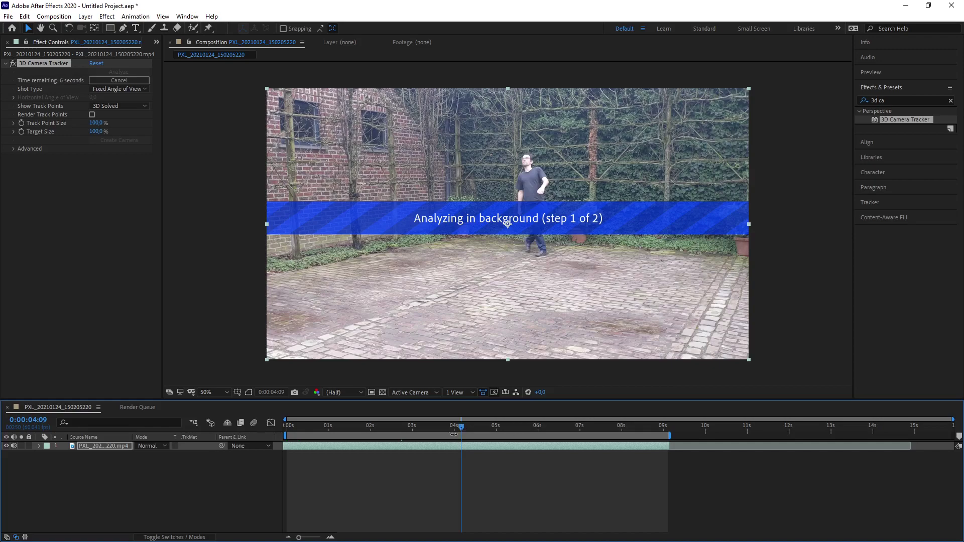
mouse_move(461, 428)
mouse_down()
mouse_move(339, 436)
mouse_move(605, 430)
mouse_move(360, 425)
mouse_move(505, 414)
mouse_move(631, 425)
mouse_move(394, 429)
mouse_move(518, 426)
mouse_move(452, 430)
mouse_up()
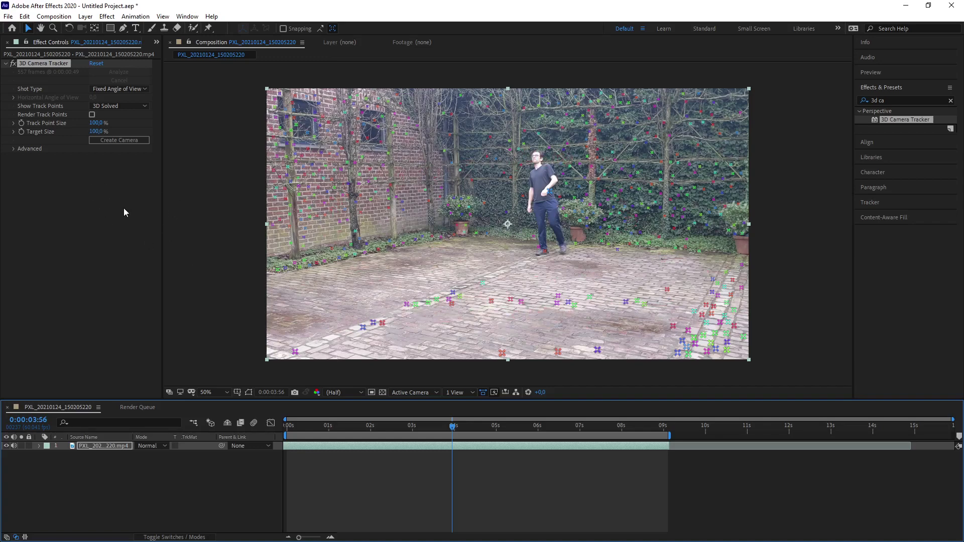
Create a camera from the solved 3D Camera Tracker data and select its layer
click(103, 142)
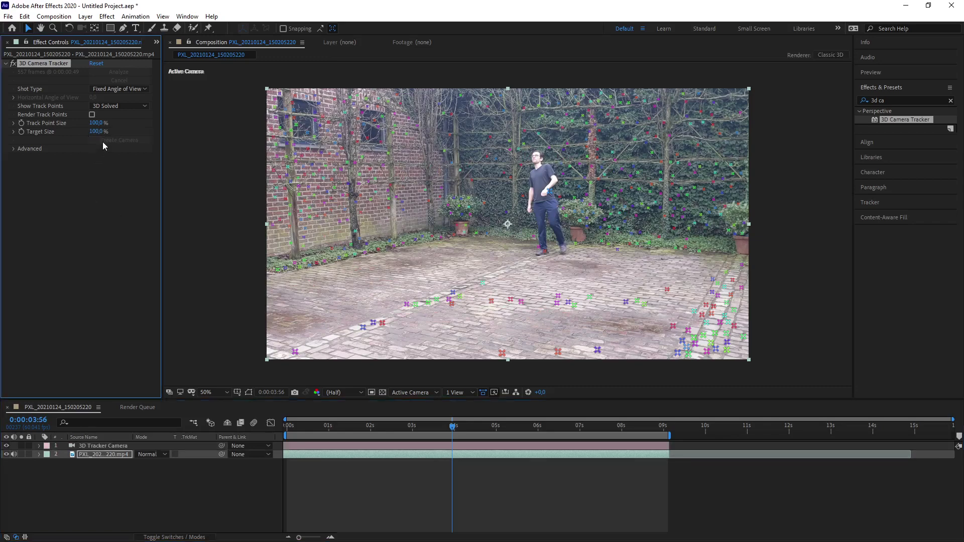
click(99, 446)
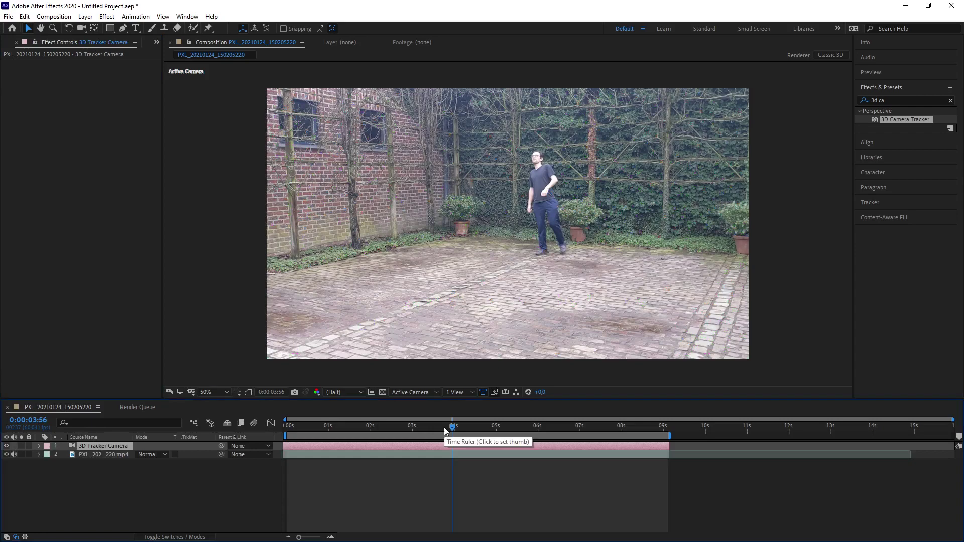
Create a solid from three track points on the paving at 0:00:08:01 and check how it follows the footage
click(87, 454)
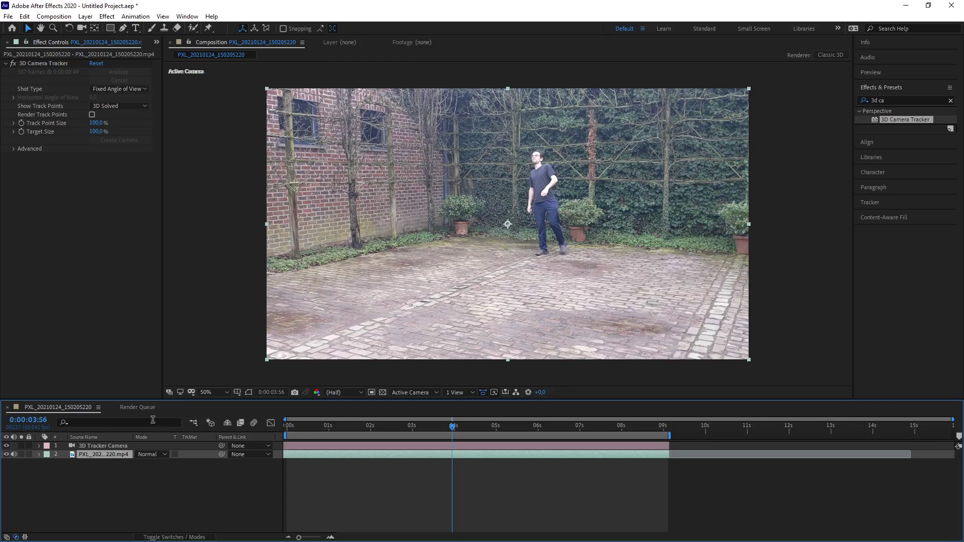
click(43, 61)
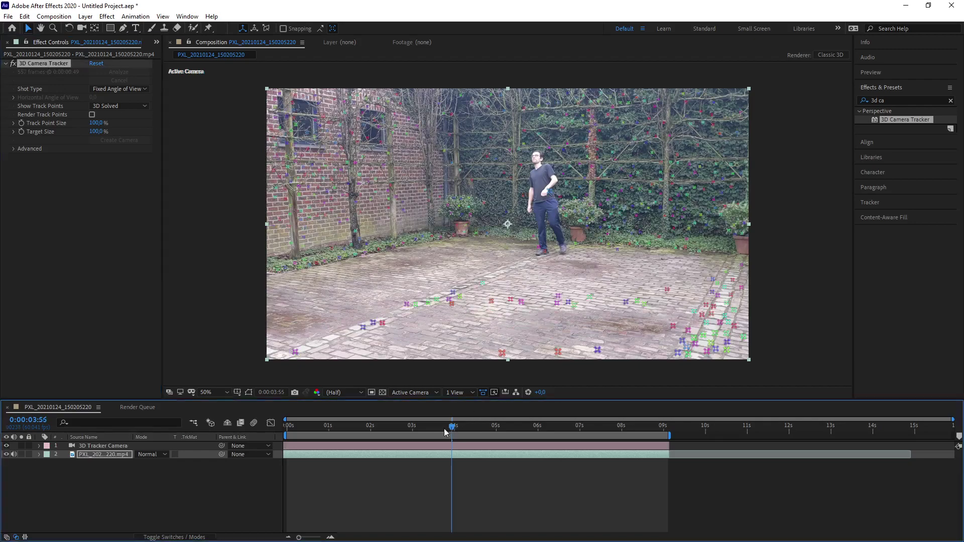
drag(444, 429, 624, 436)
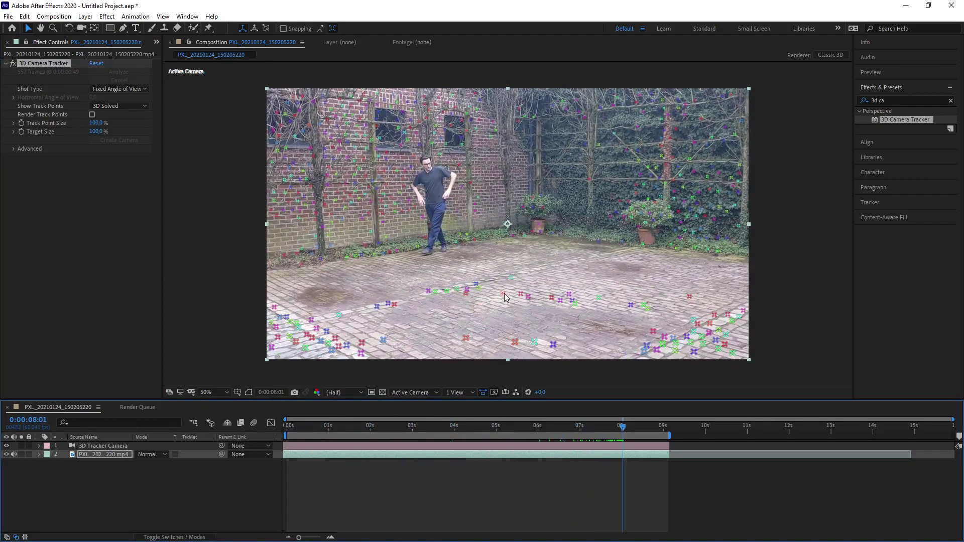
click(512, 278)
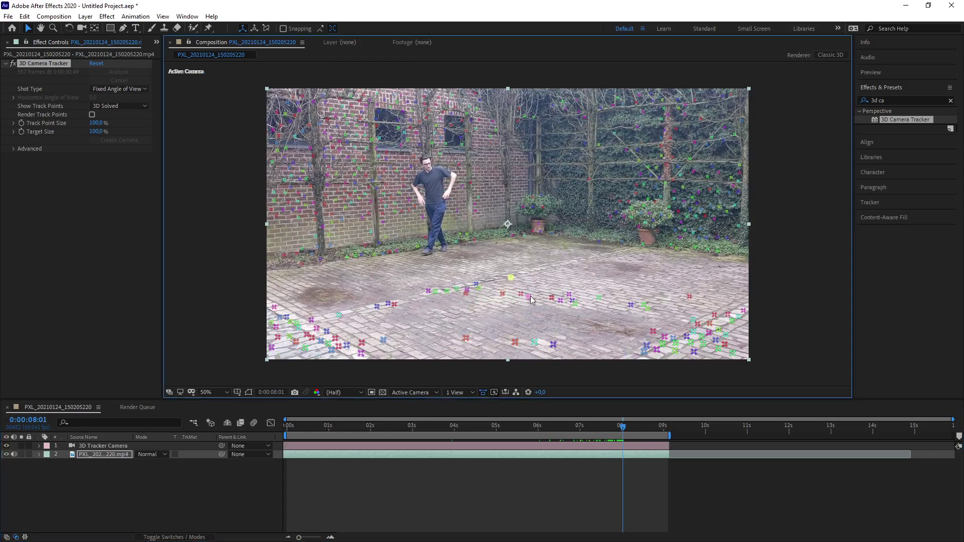
shift+click(529, 297)
shift+click(466, 294)
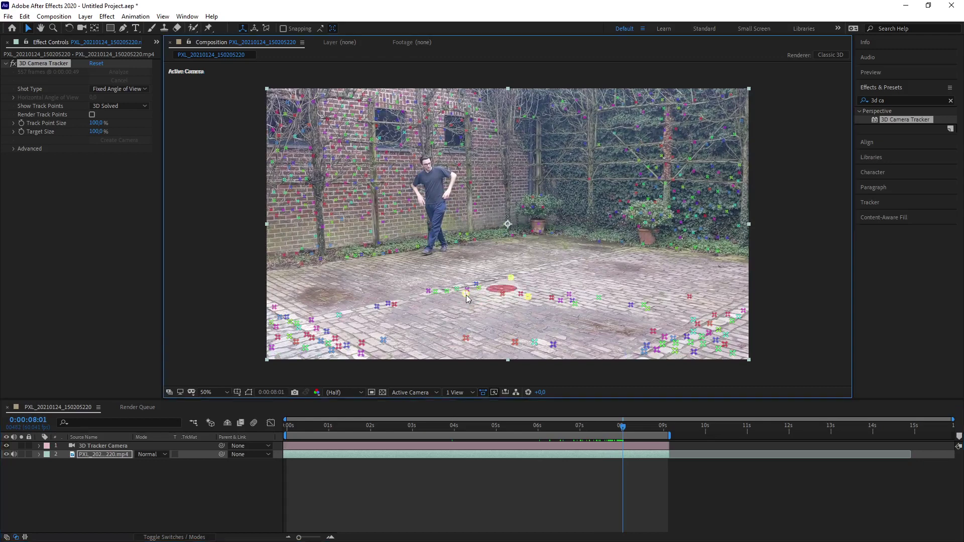
right_click(501, 290)
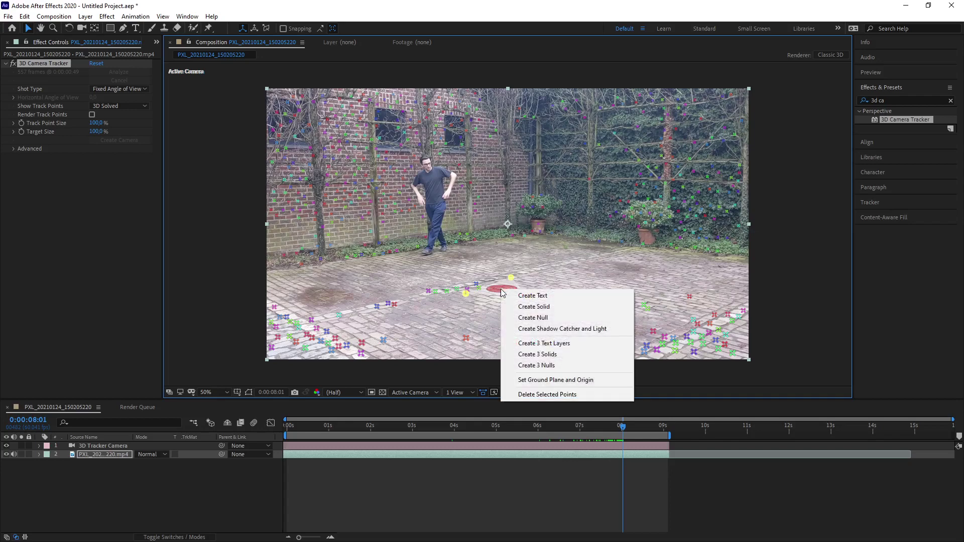
click(551, 310)
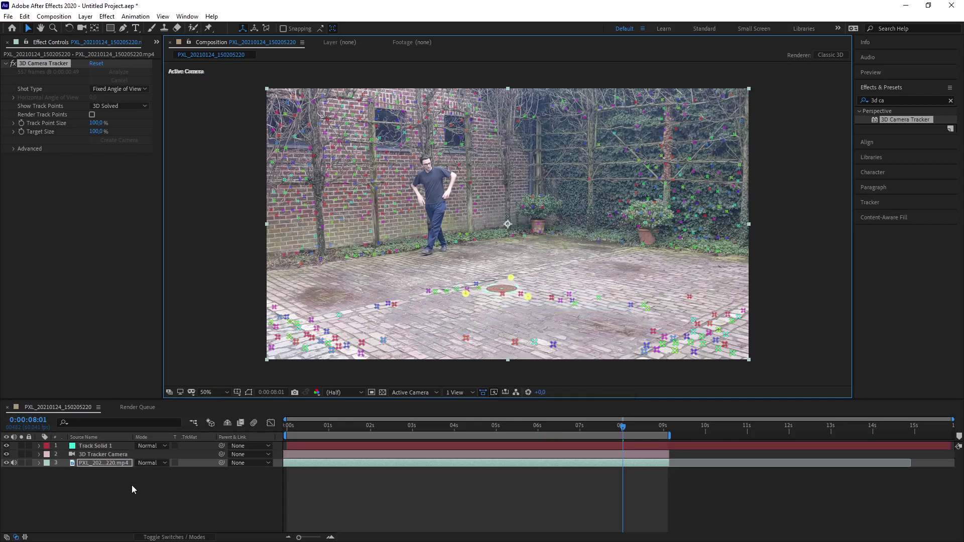
click(93, 447)
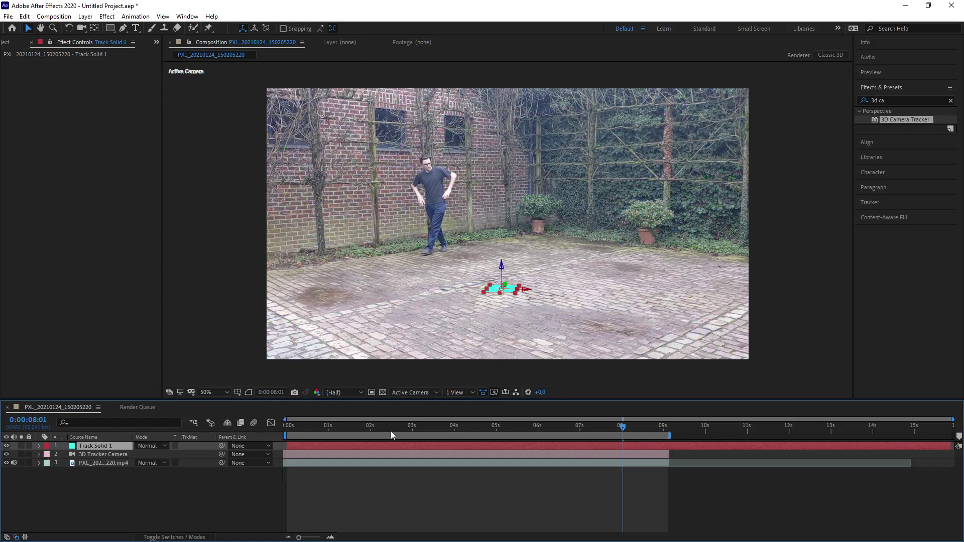
drag(390, 431, 496, 432)
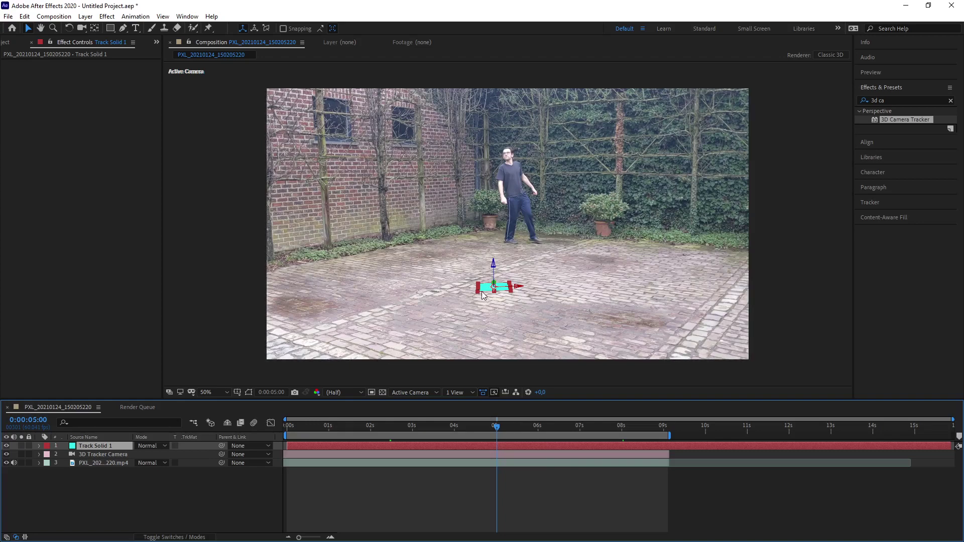
Show the footage layer's 3D Camera Tracker points and create a solid from three points on the brick wall at 0:00:05:00
click(100, 463)
click(38, 63)
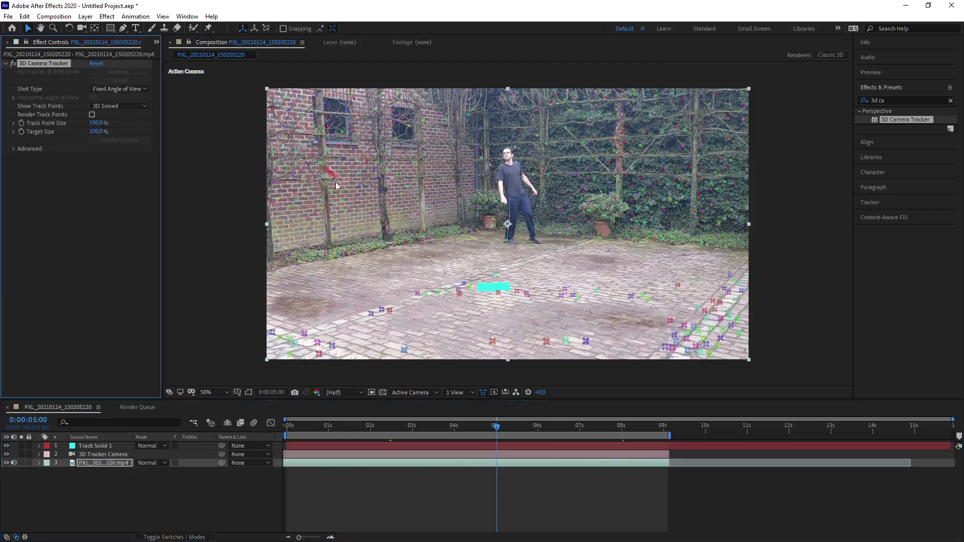
click(350, 184)
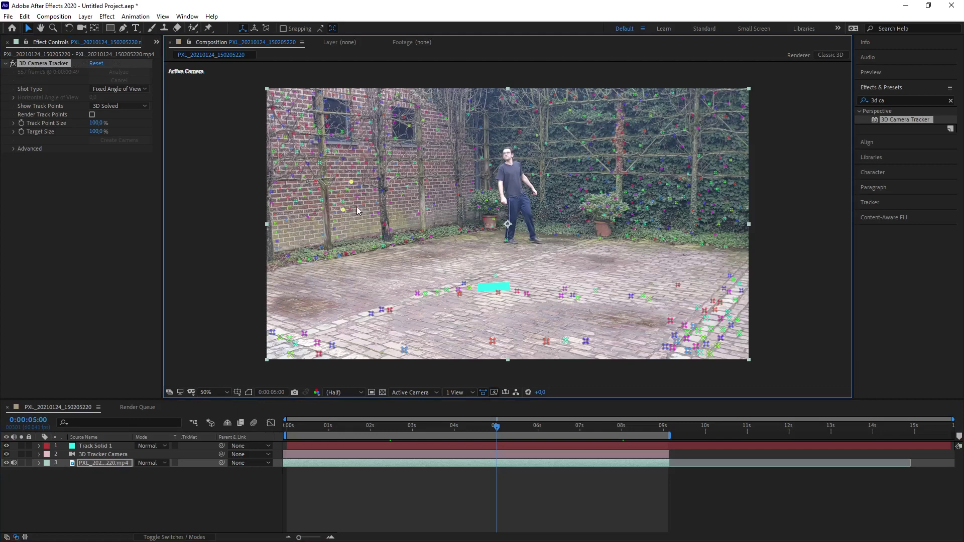
right_click(351, 200)
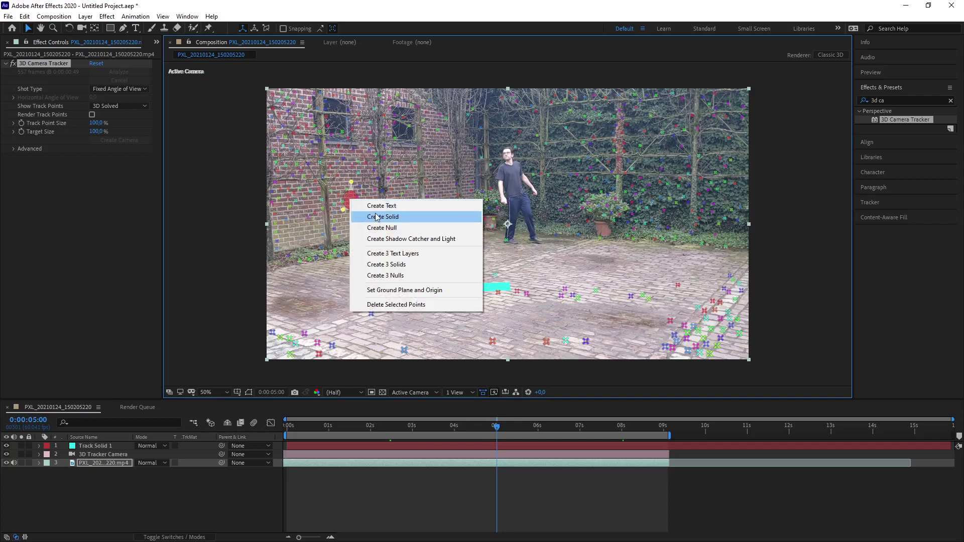
click(377, 217)
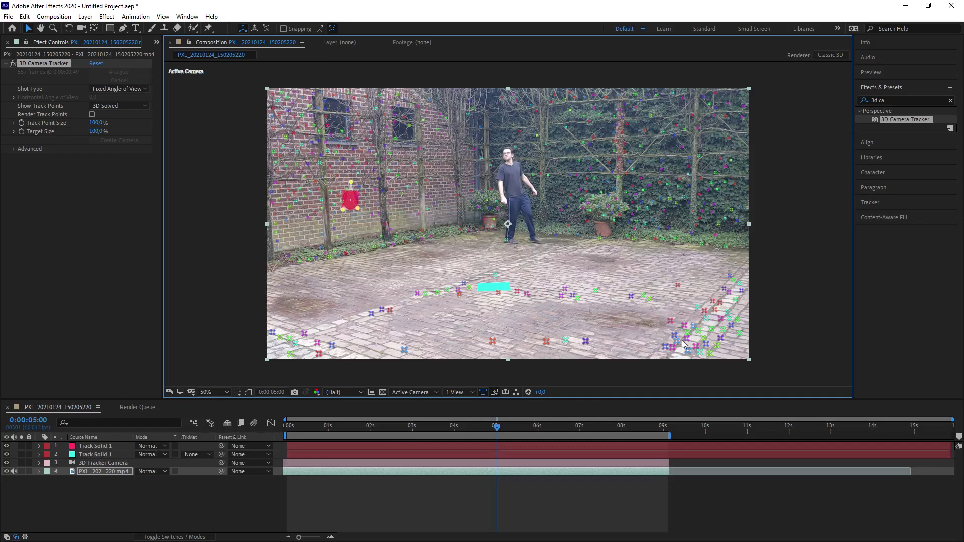
Create another solid from three track points on the paving near the frame's lower-right corner and check its tracking back to 0:00:01:43
click(694, 327)
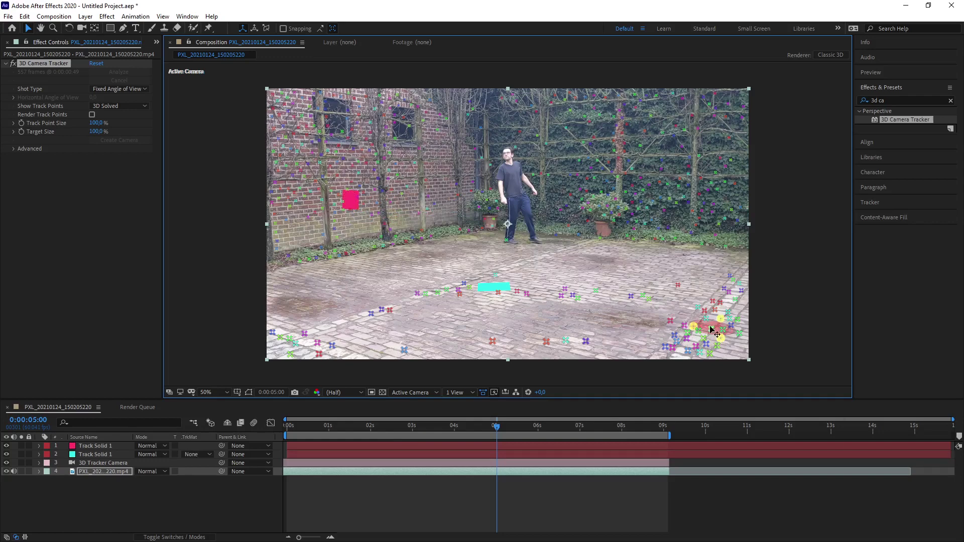
right_click(711, 329)
click(742, 345)
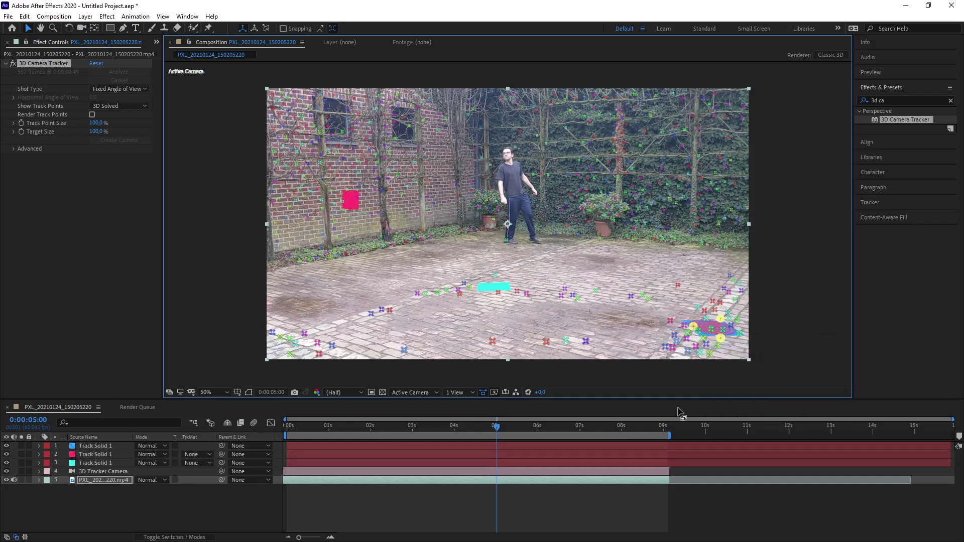
drag(487, 430, 359, 430)
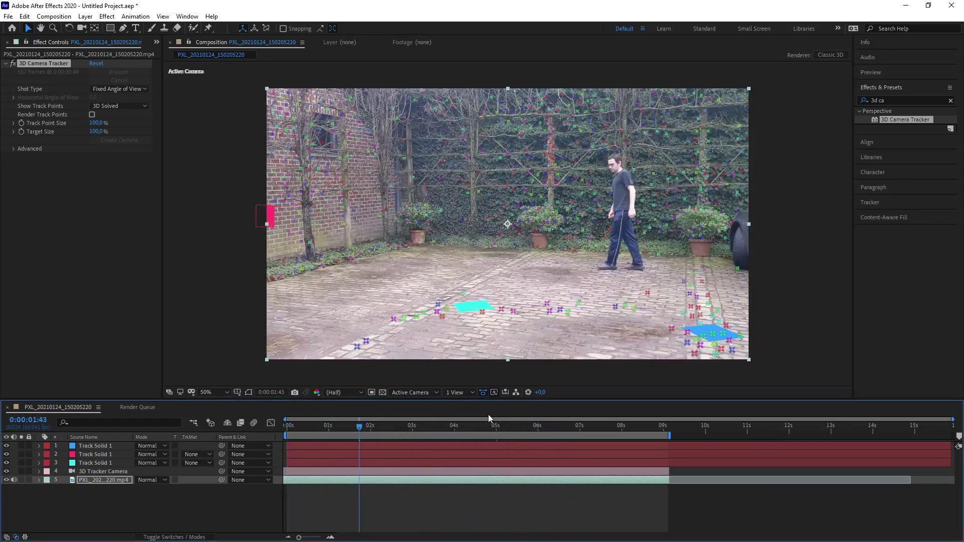
Inspect the tracked camera in Custom View 1 by orbiting around it, and return to Active Camera at 0:00:00:00
click(429, 394)
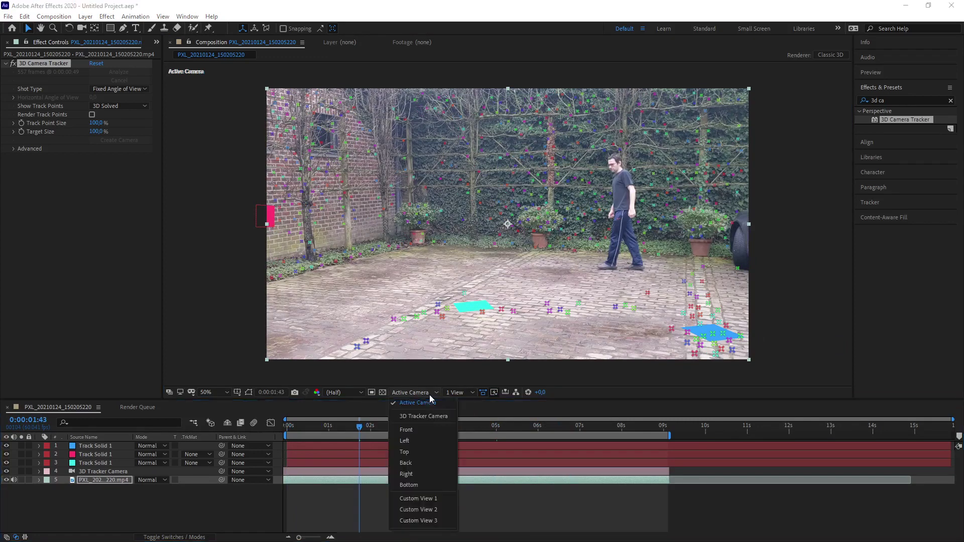
click(435, 494)
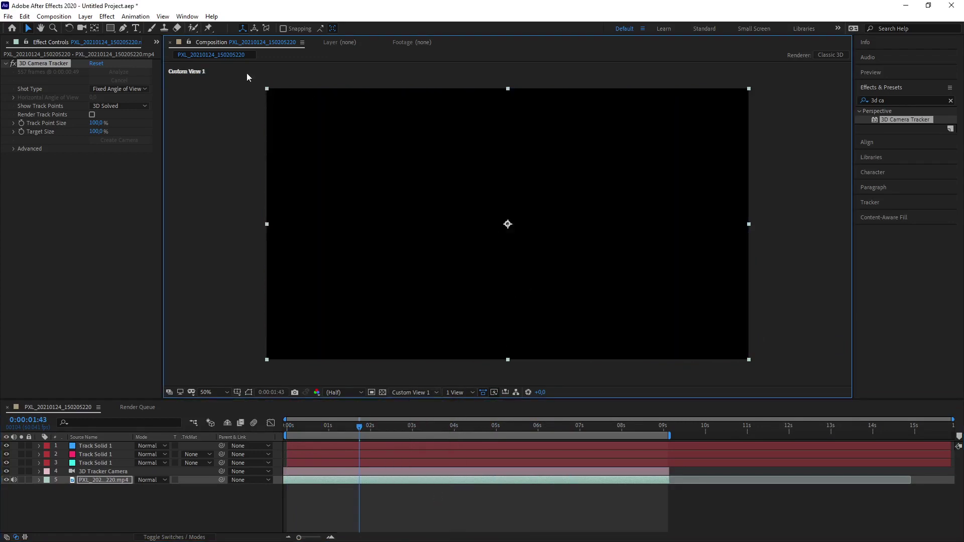
click(81, 28)
drag(509, 224, 424, 187)
drag(448, 188, 413, 193)
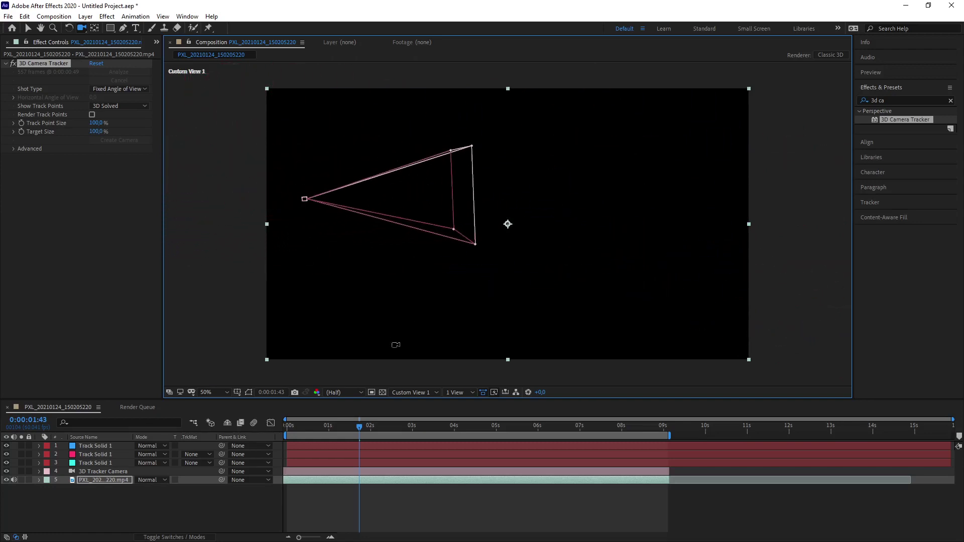
click(426, 389)
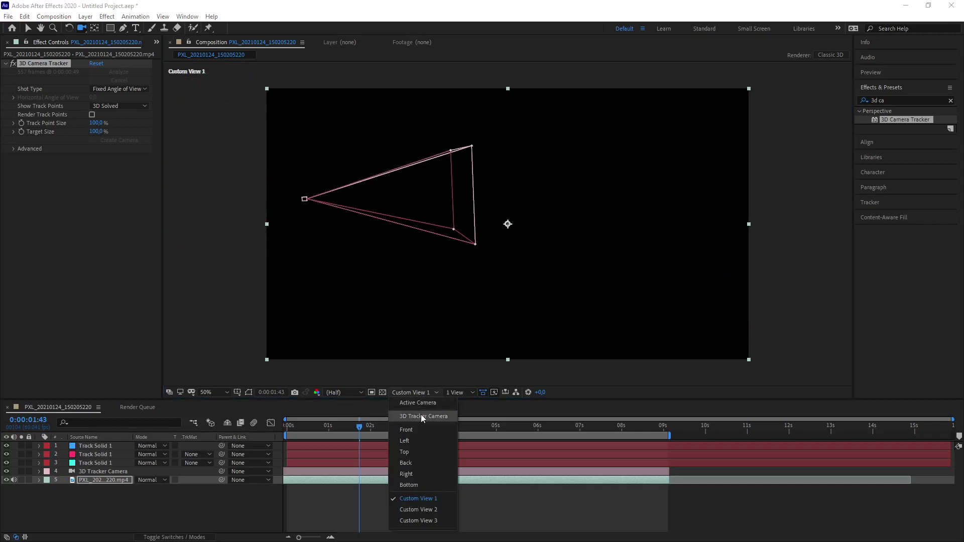
click(420, 403)
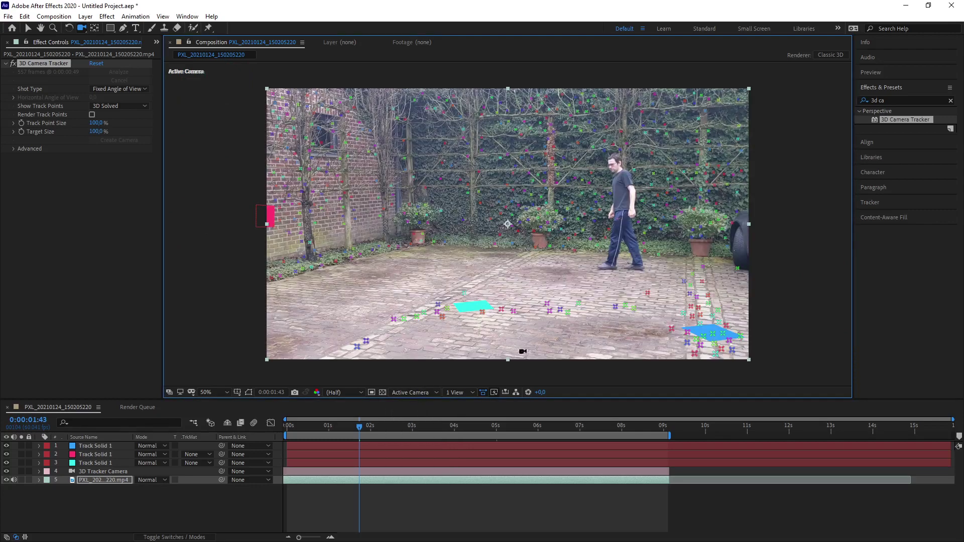
drag(361, 426, 273, 419)
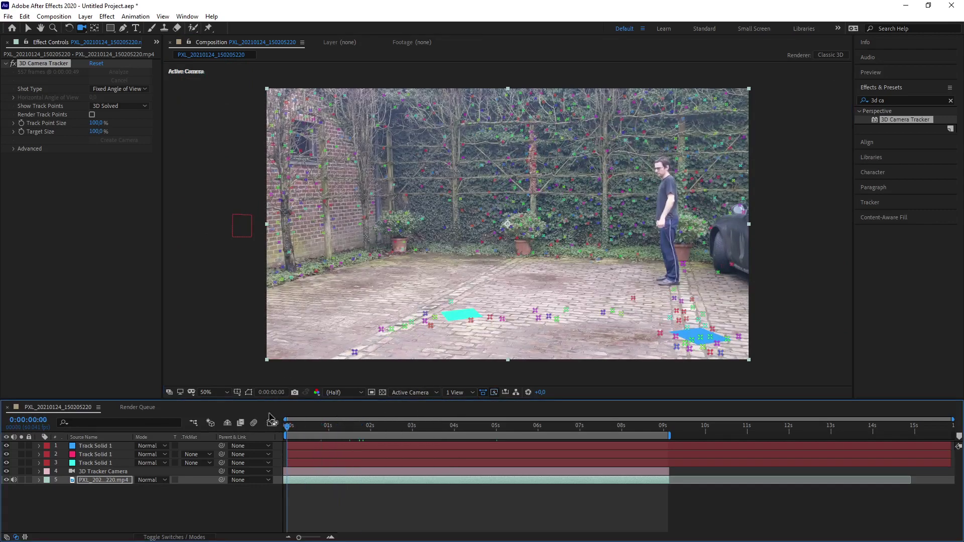
Try to export the unsaved project with the Maxon Cinema 4D Exporter
click(8, 18)
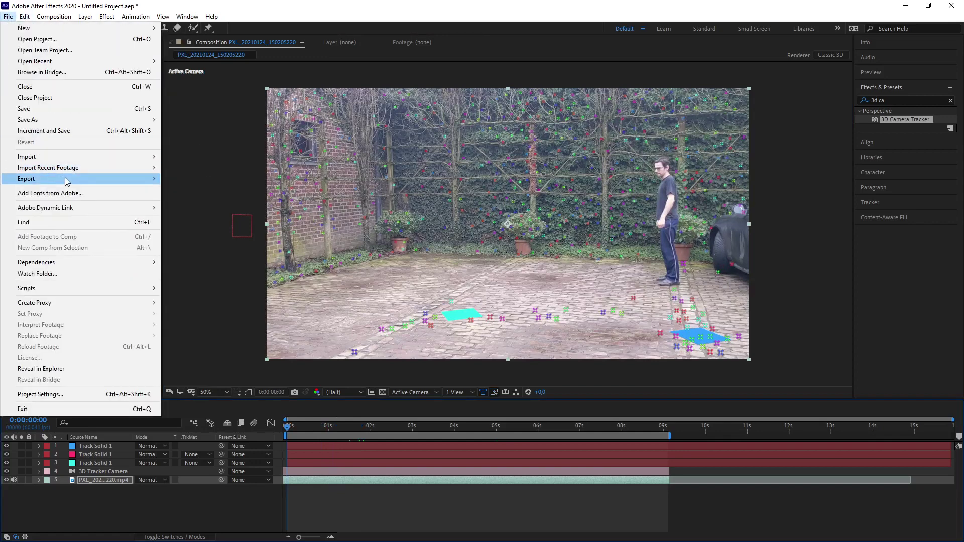
mouse_move(65, 179)
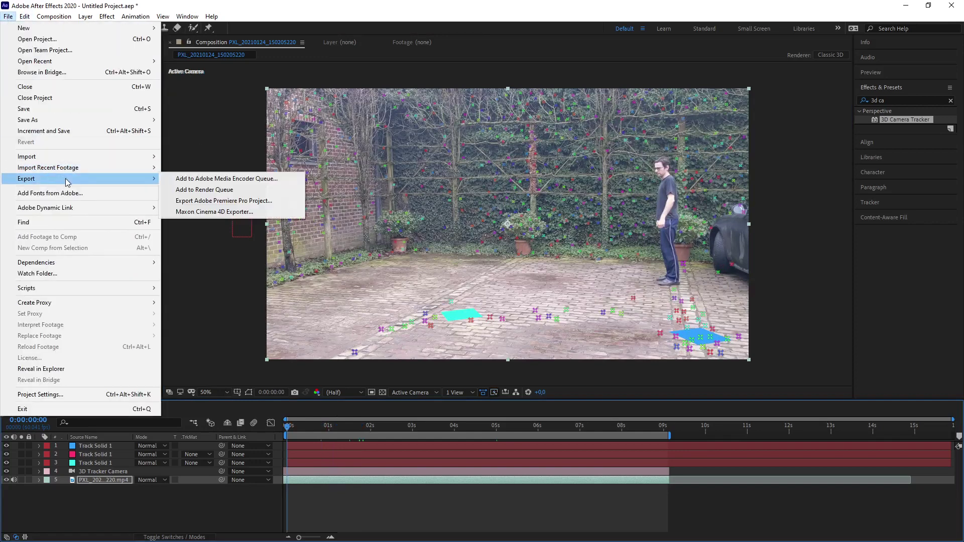
click(215, 212)
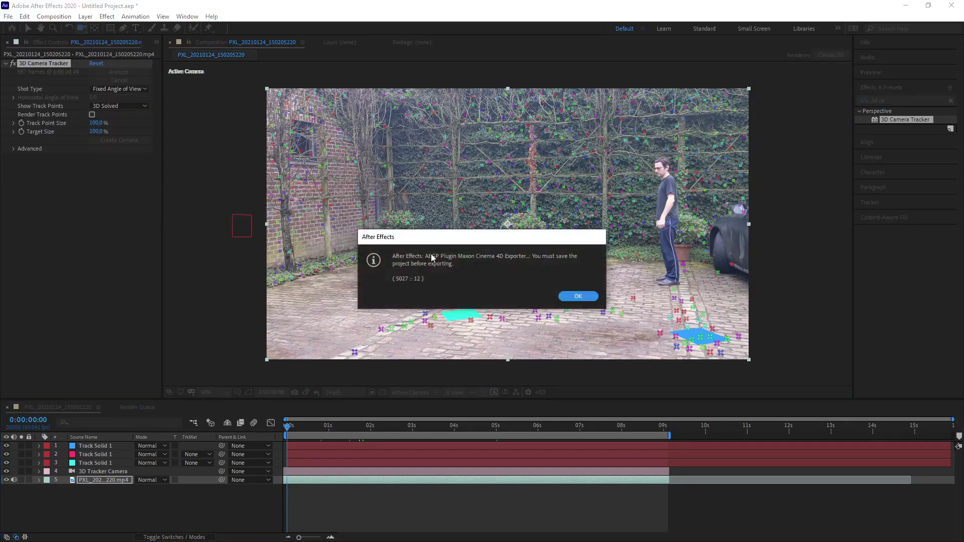
click(566, 296)
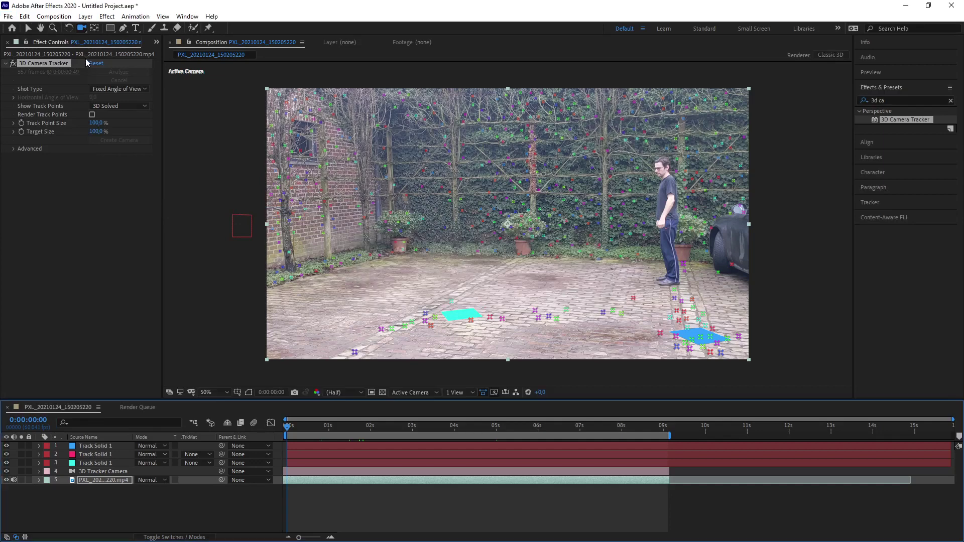
Save the project as ex-project in the Werk-intern\_AE TESTS folder on drive F
key(ctrl+s)
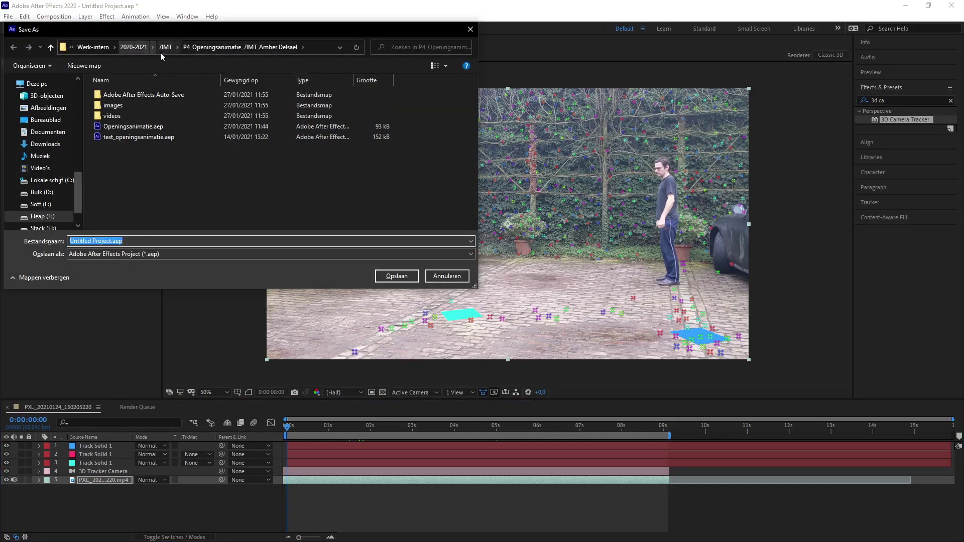
click(96, 48)
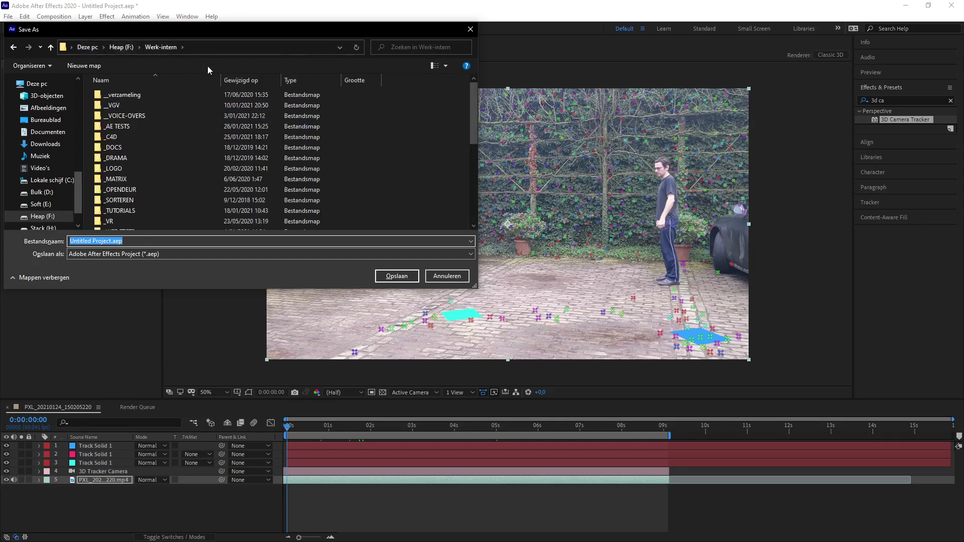
double_click(123, 137)
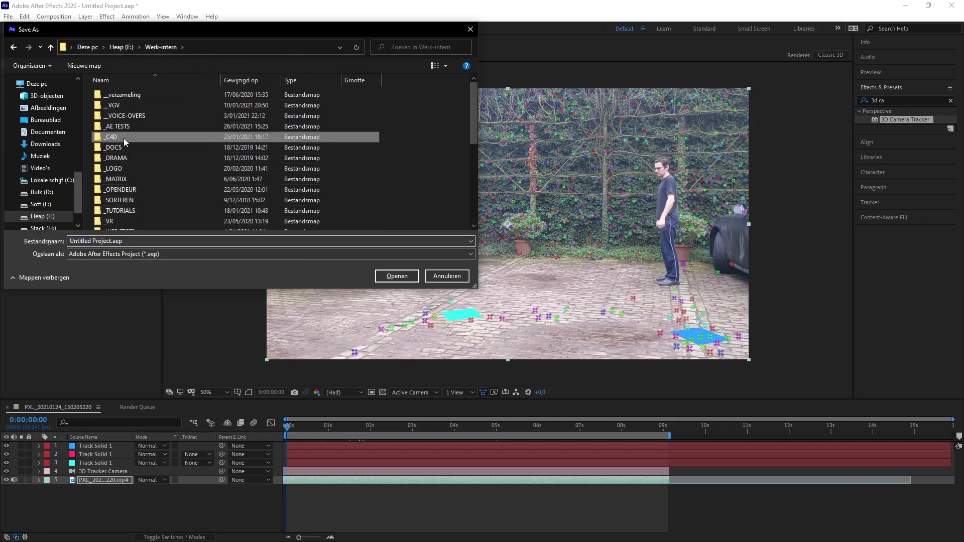
click(160, 47)
scroll(185, 170, up, 3)
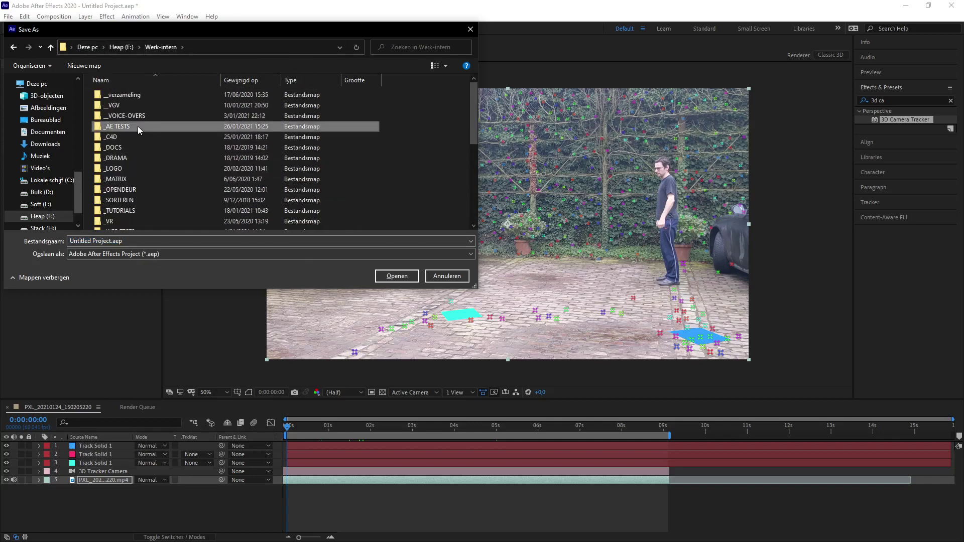
double_click(137, 125)
click(105, 240)
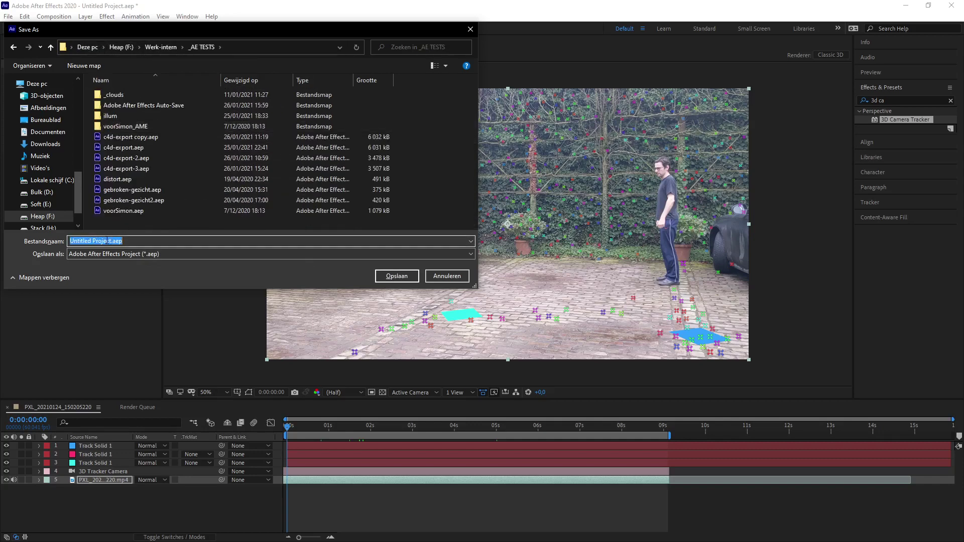
drag(111, 241, 40, 233)
text(ex-project)
key(Return)
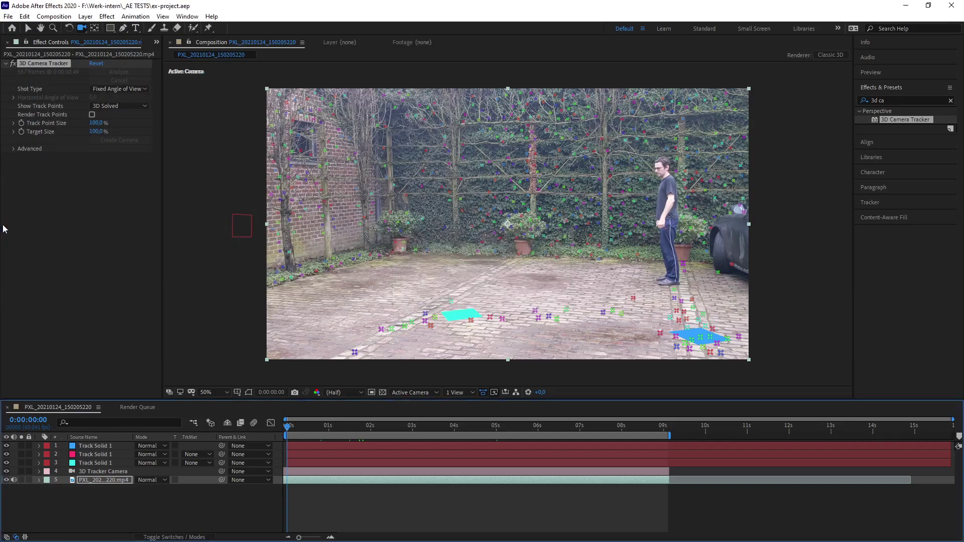
Export the composition's 3D layers with the Maxon Cinema 4D Exporter to a newly named .c4d file in the _AE TESTS folder
click(6, 16)
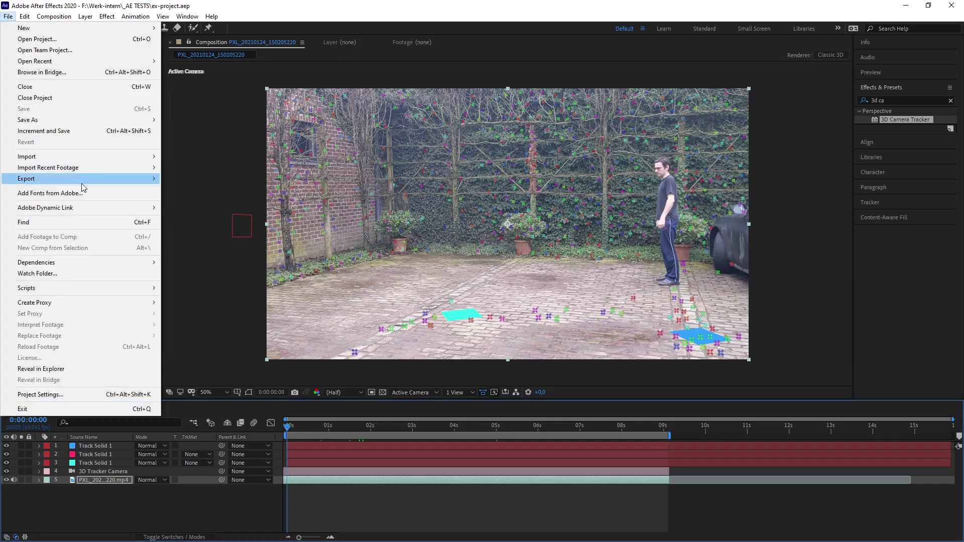
mouse_move(96, 180)
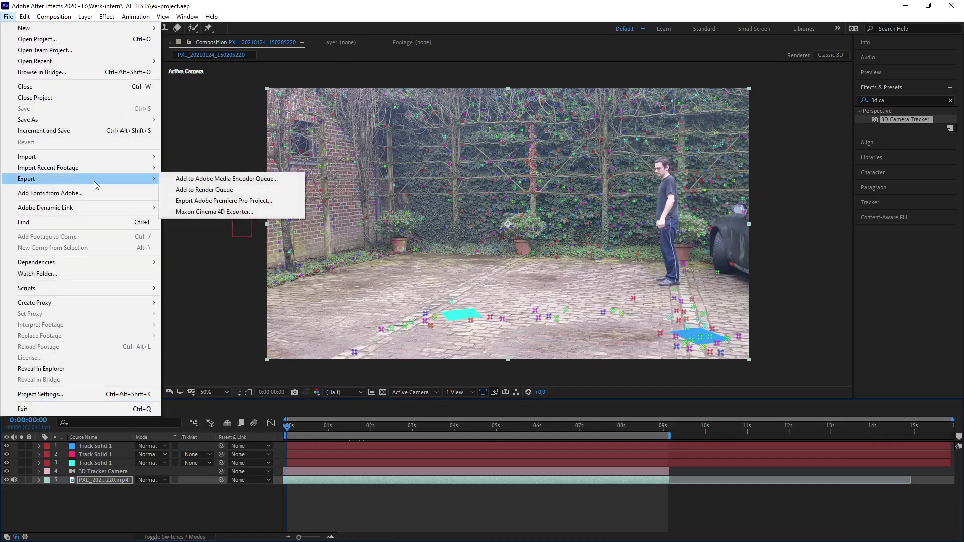
click(231, 212)
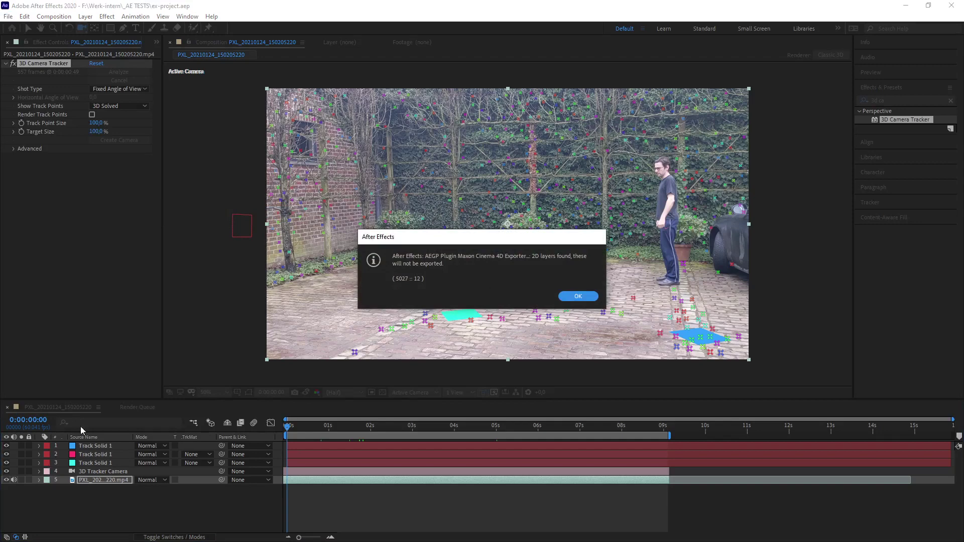
click(576, 296)
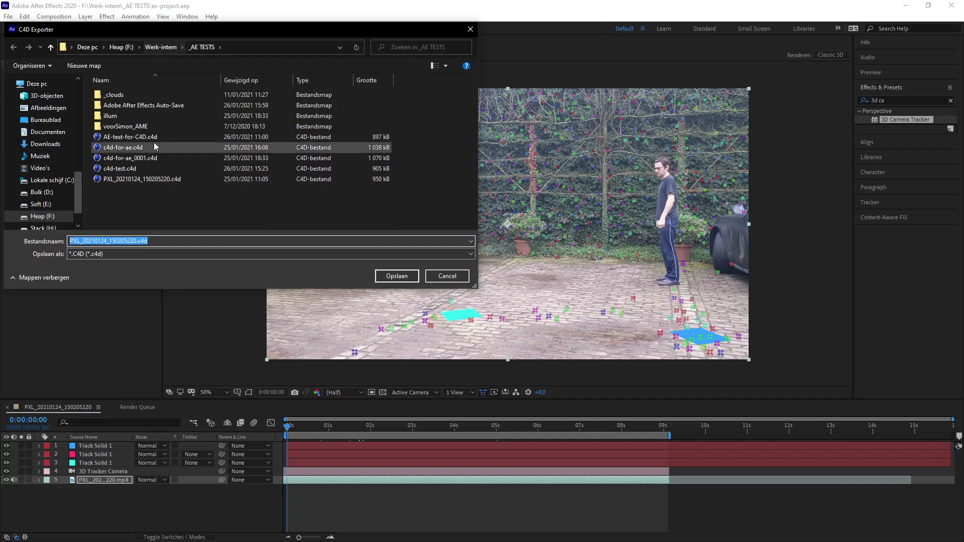
drag(137, 241, 69, 241)
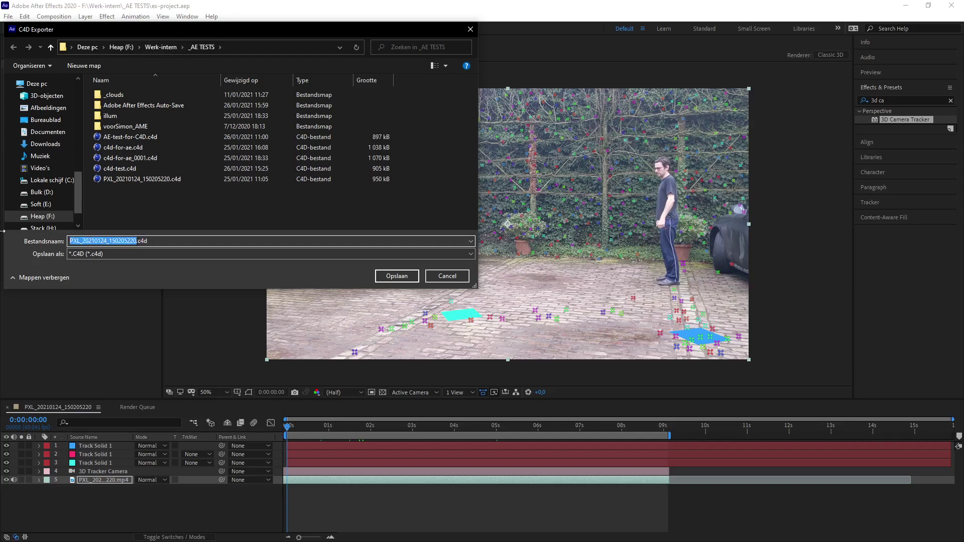
text(voorTutop)
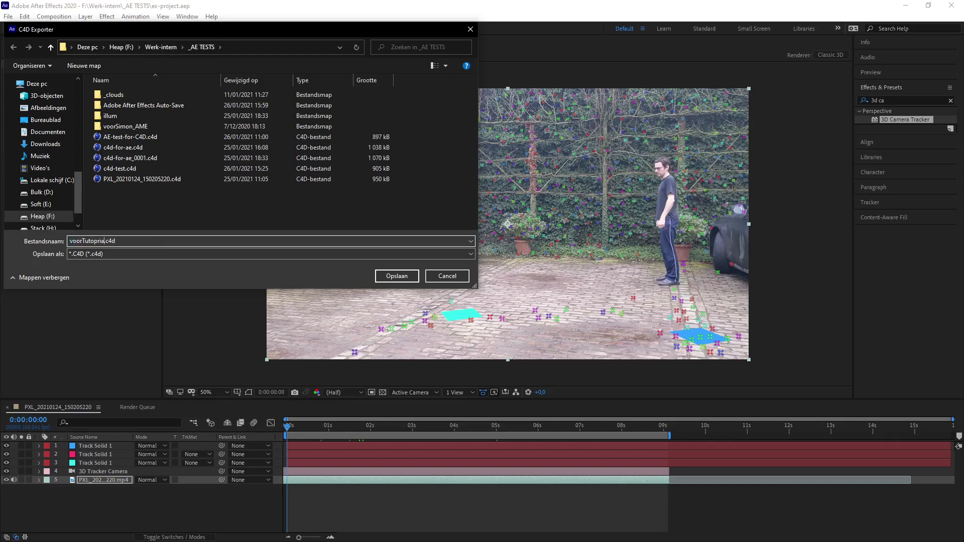
key(BackSpace)
key(Return)
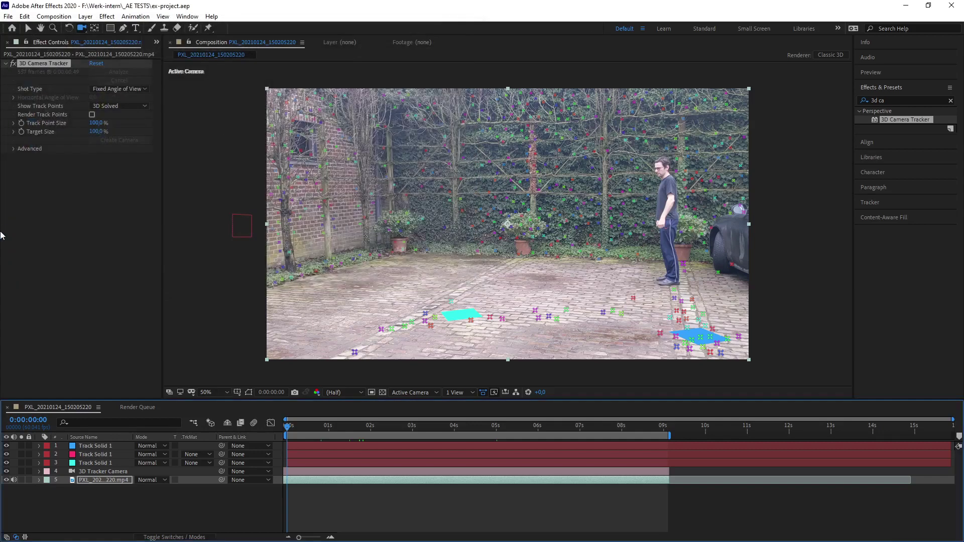